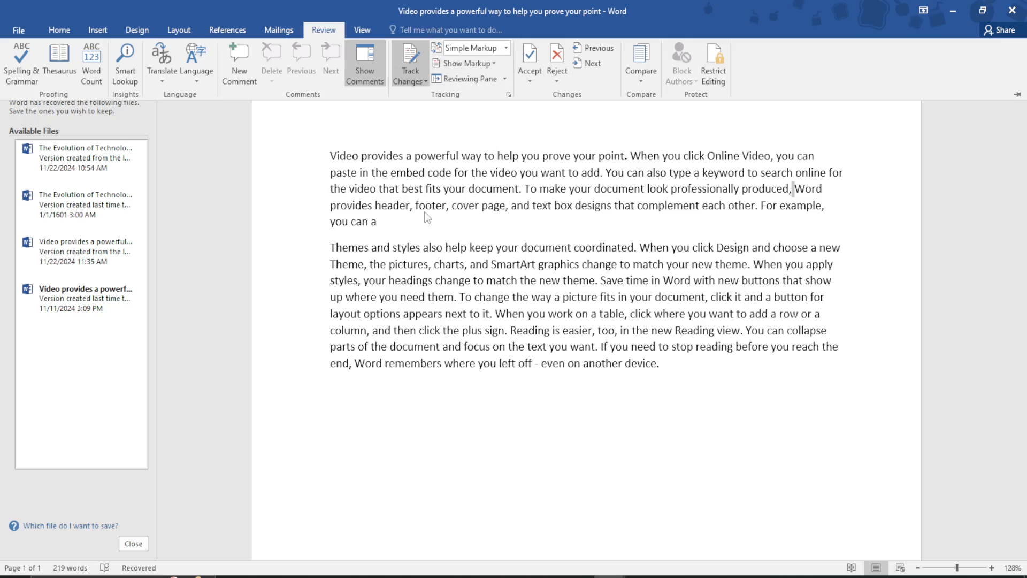
# Delete "document look" in the first paragraph and the text from "too, in the new Reading view" through "need to stop" in the second
pyautogui.hotkey('ctrl', 'F1')
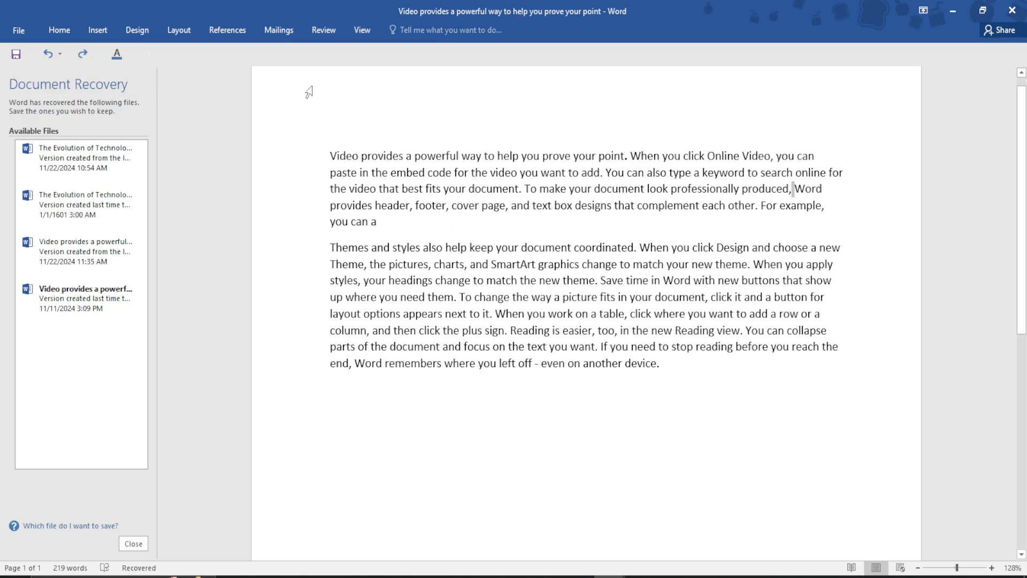
pyautogui.click(328, 30)
pyautogui.click(360, 196)
pyautogui.moveTo(671, 189); pyautogui.dragTo(594, 190)
pyautogui.press('Delete')
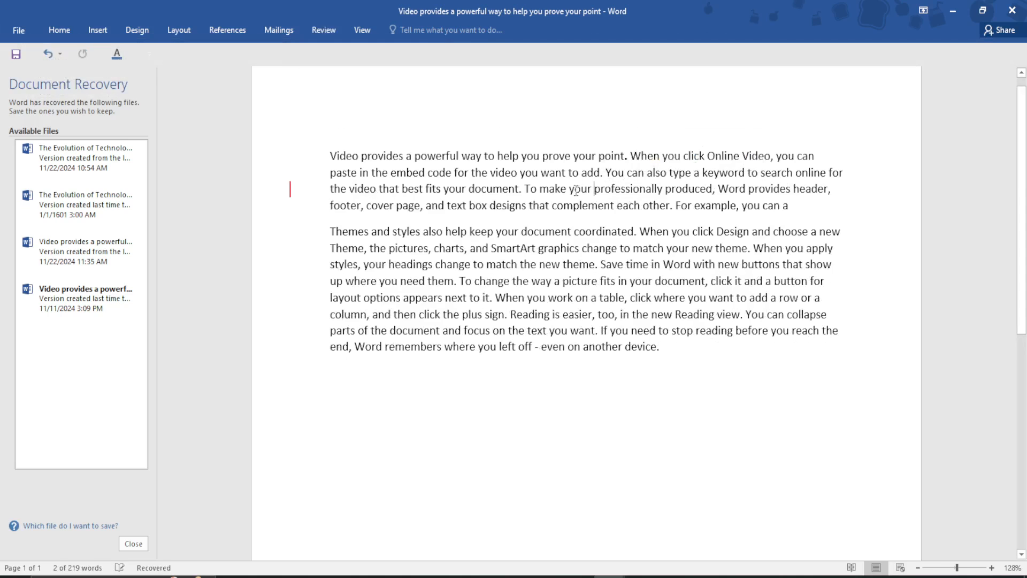
pyautogui.moveTo(688, 330); pyautogui.dragTo(597, 316)
pyautogui.press('Delete')
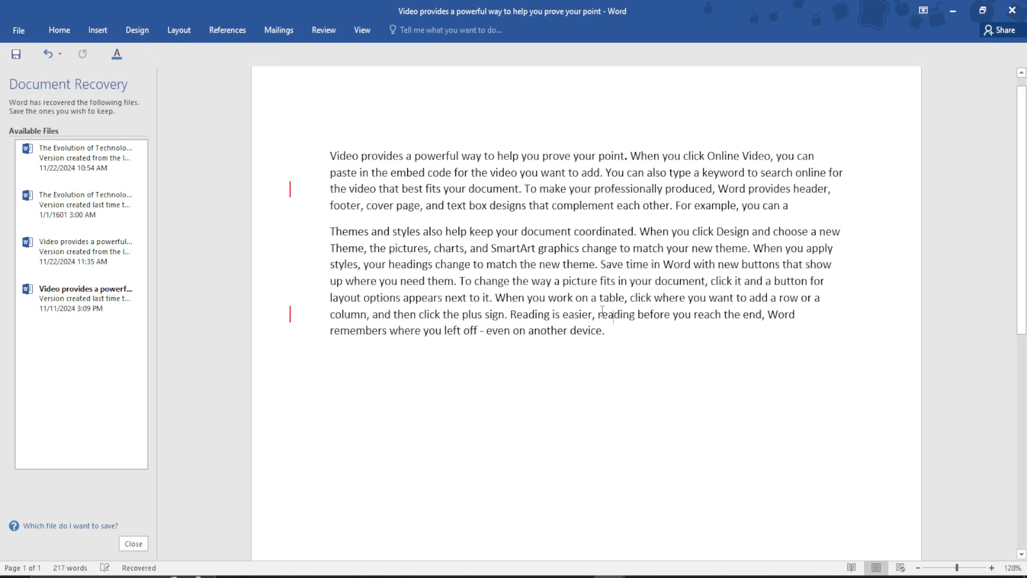
# Add the comment "Add more words" to the first-paragraph passage from "for the video you want to add" through "professionally"
pyautogui.moveTo(664, 188); pyautogui.dragTo(454, 172)
pyautogui.click(324, 30)
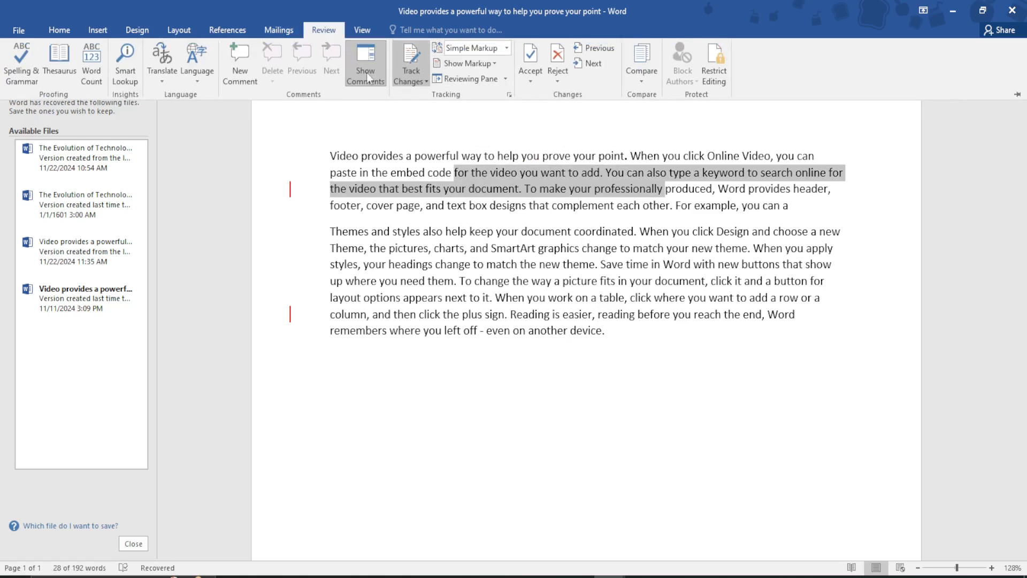
pyautogui.click(240, 63)
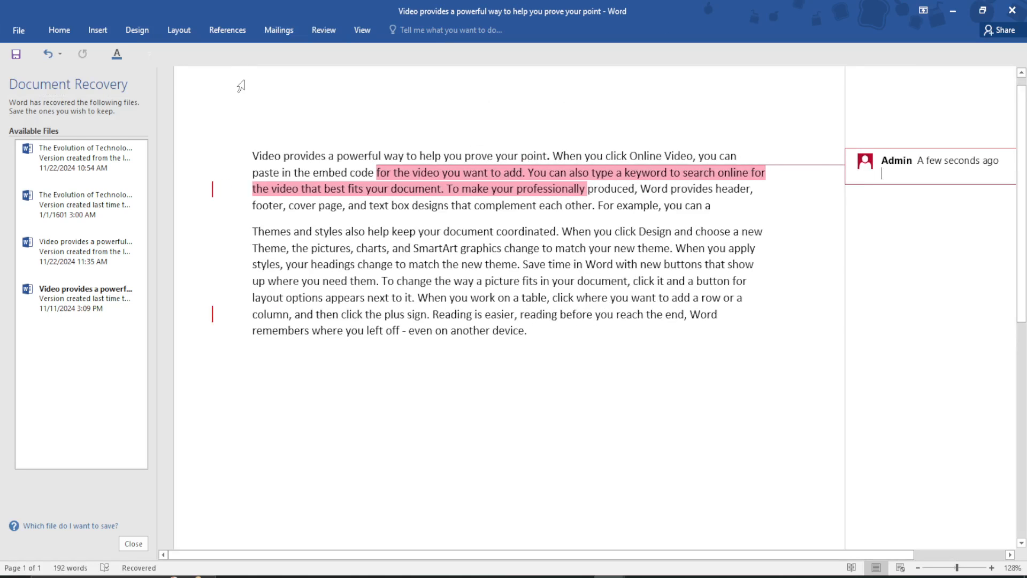
pyautogui.write('Add more words')
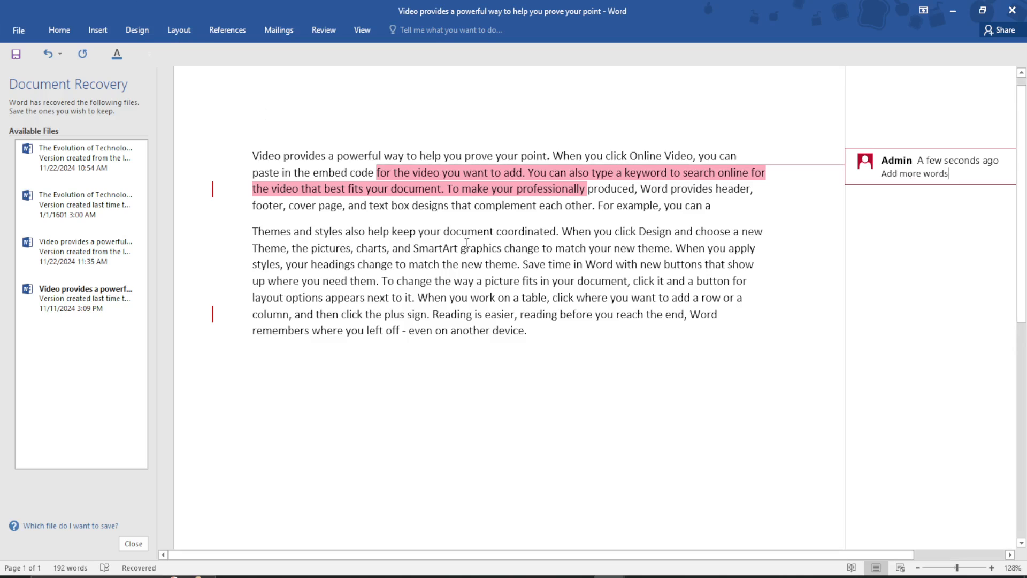
pyautogui.click(522, 303)
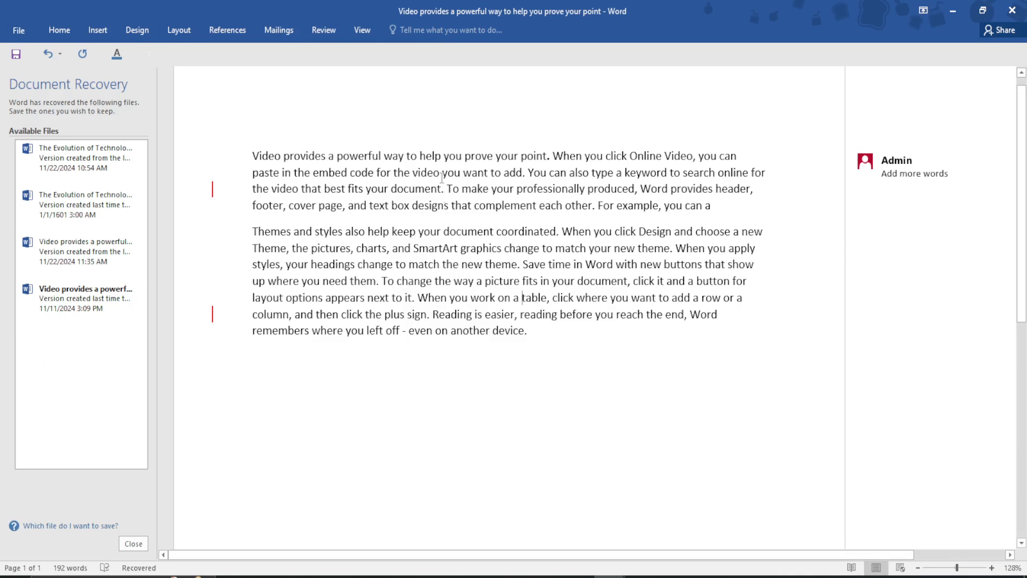
# Display the document's tracked edits with All Markup and then with No Markup
pyautogui.click(319, 29)
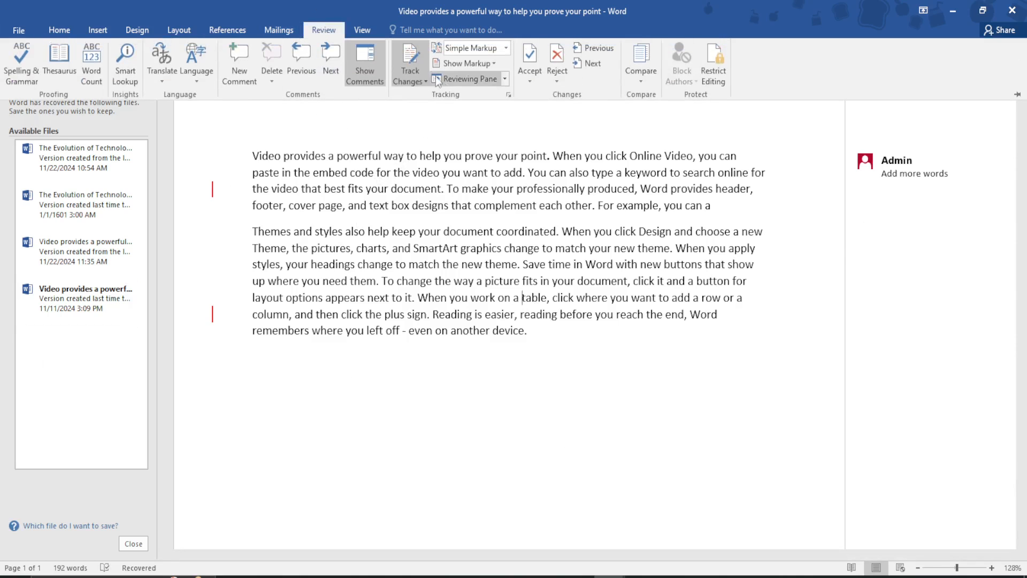
pyautogui.click(505, 49)
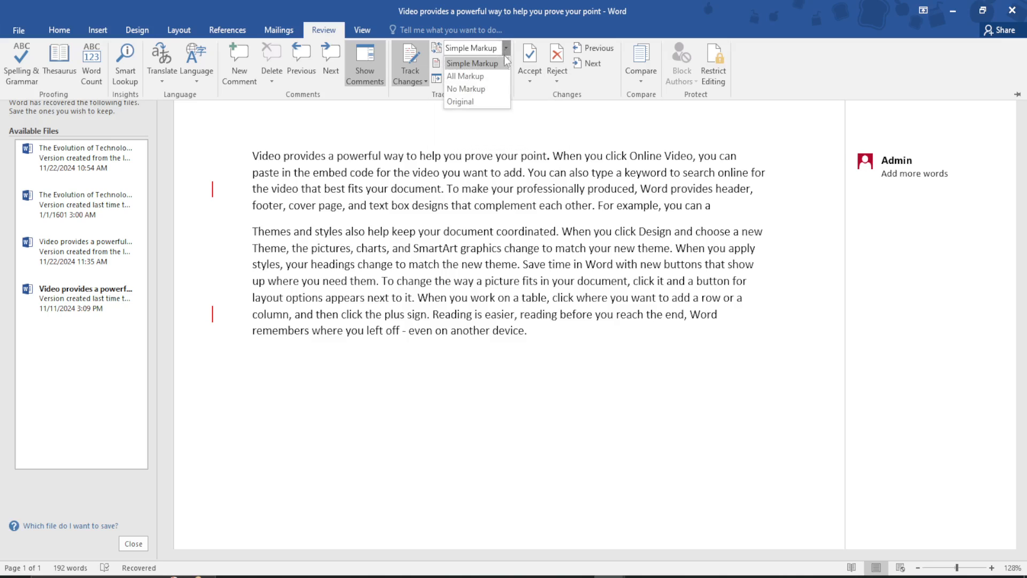
pyautogui.click(476, 77)
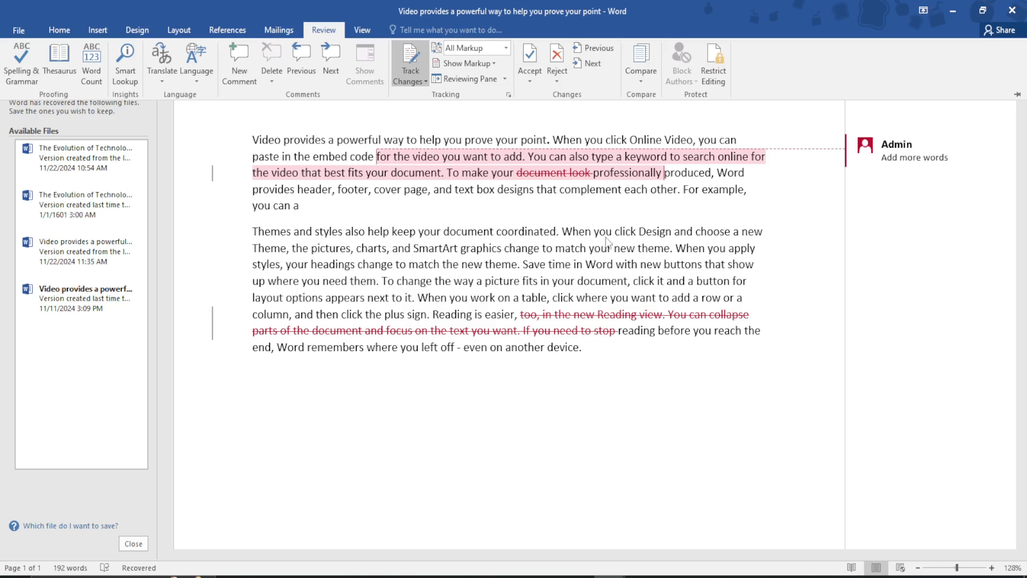
pyautogui.click(505, 48)
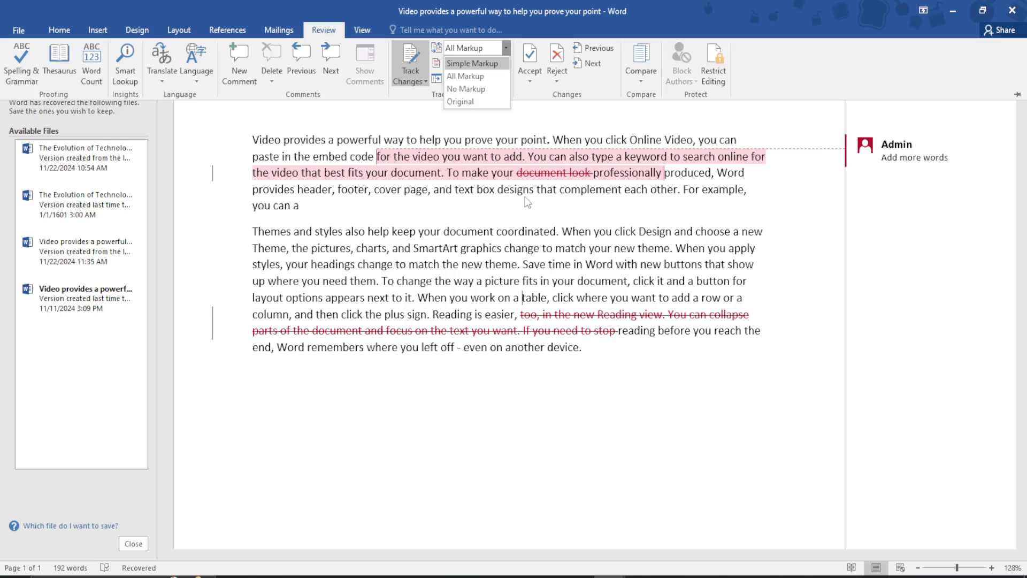
pyautogui.click(489, 89)
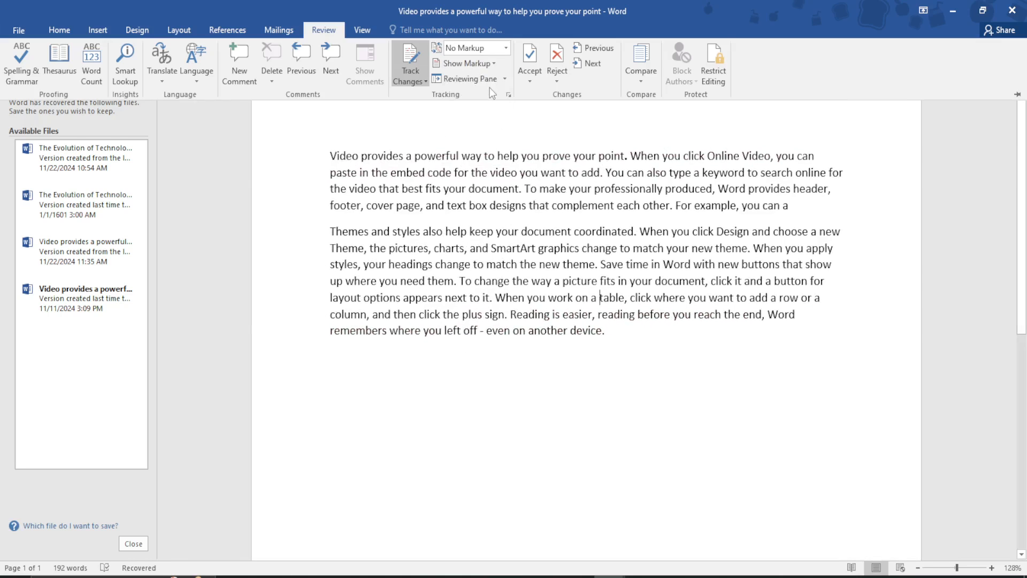
# Compare the Simple Markup and All Markup displays of the document, ending on No Markup
pyautogui.click(506, 48)
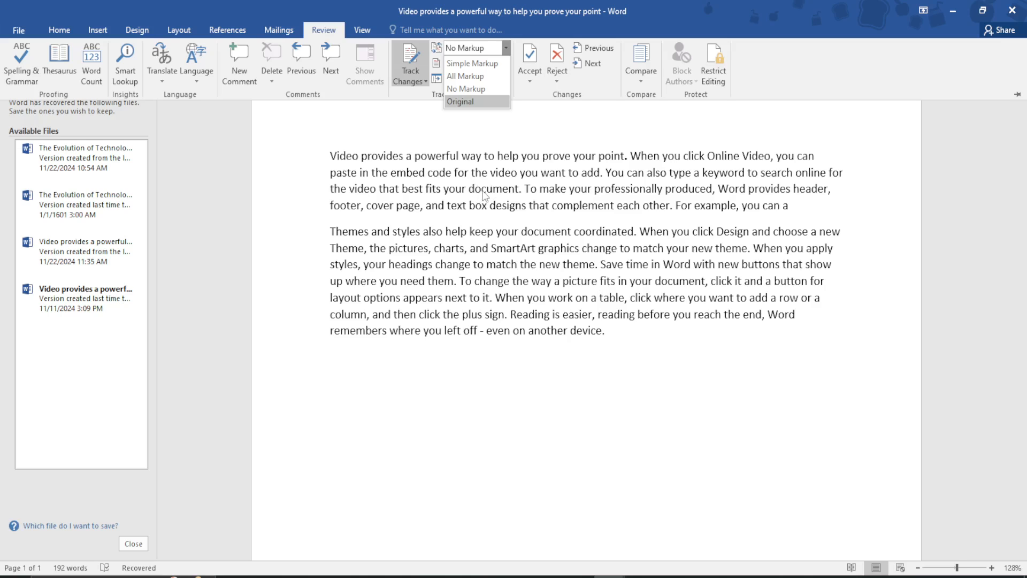
pyautogui.click(481, 63)
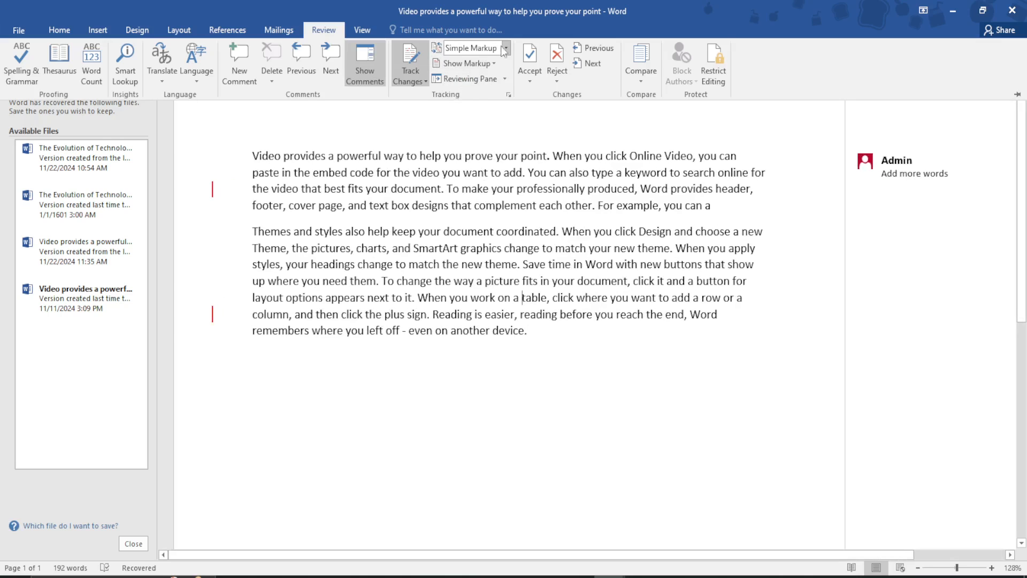
pyautogui.click(506, 49)
pyautogui.click(468, 75)
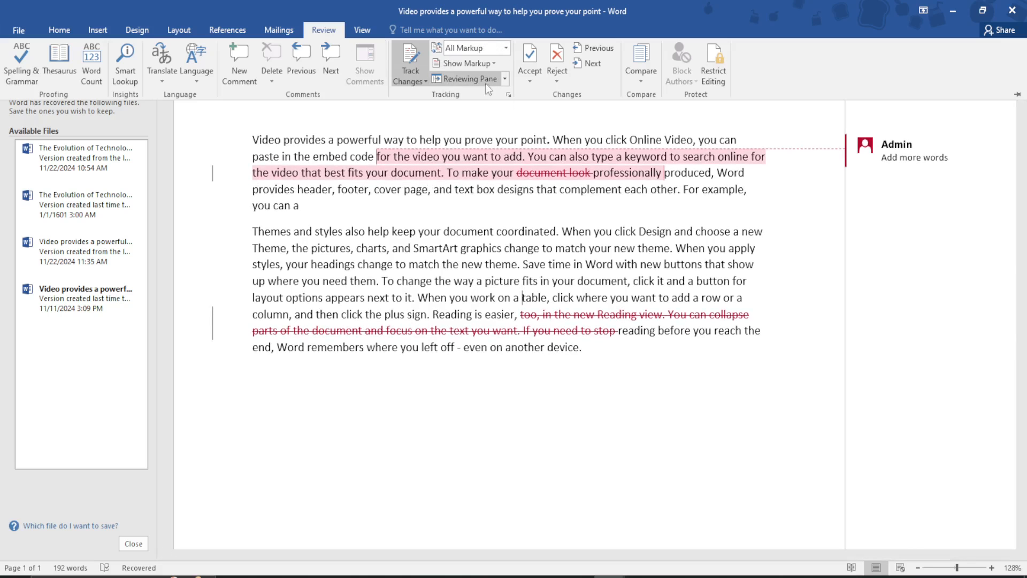
pyautogui.click(506, 48)
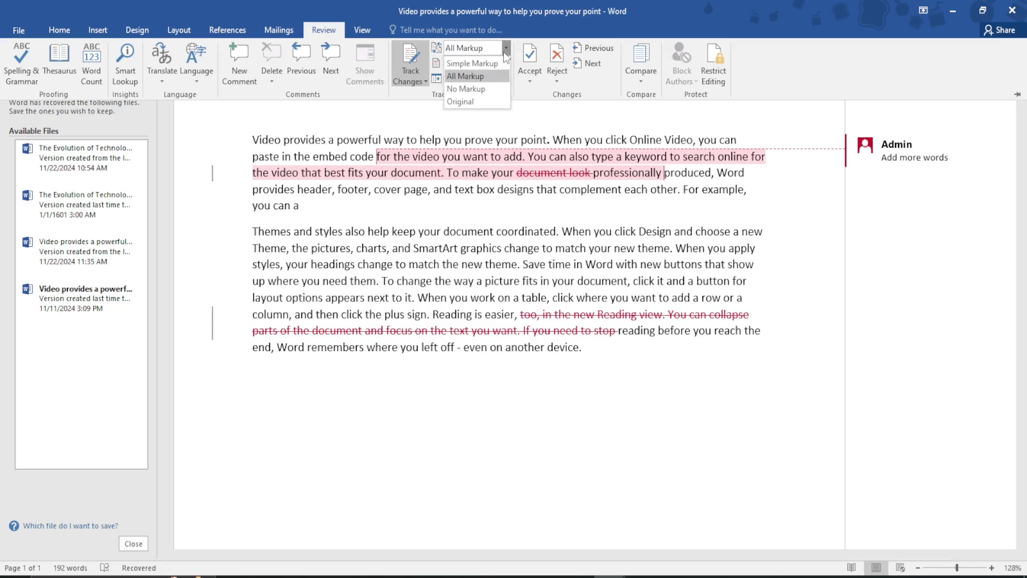
pyautogui.click(480, 85)
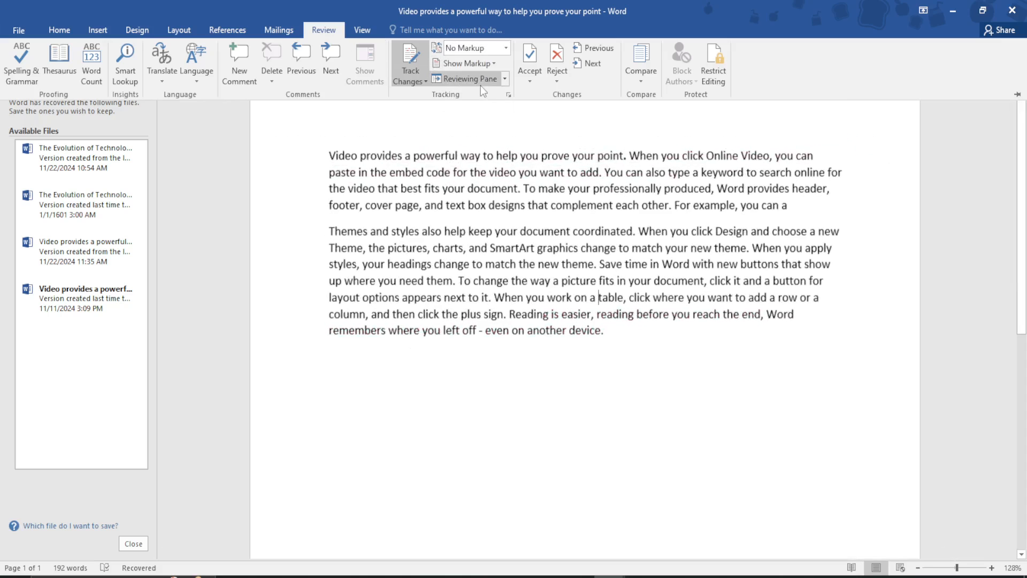
# Set the markup balloons option to Show Revisions in Balloons
pyautogui.click(493, 60)
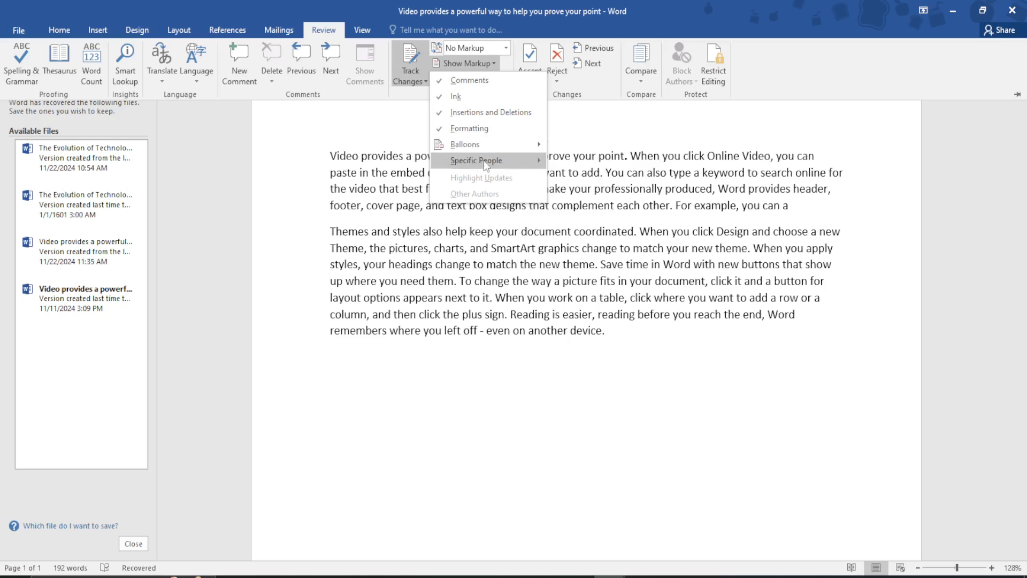
pyautogui.moveTo(481, 146)
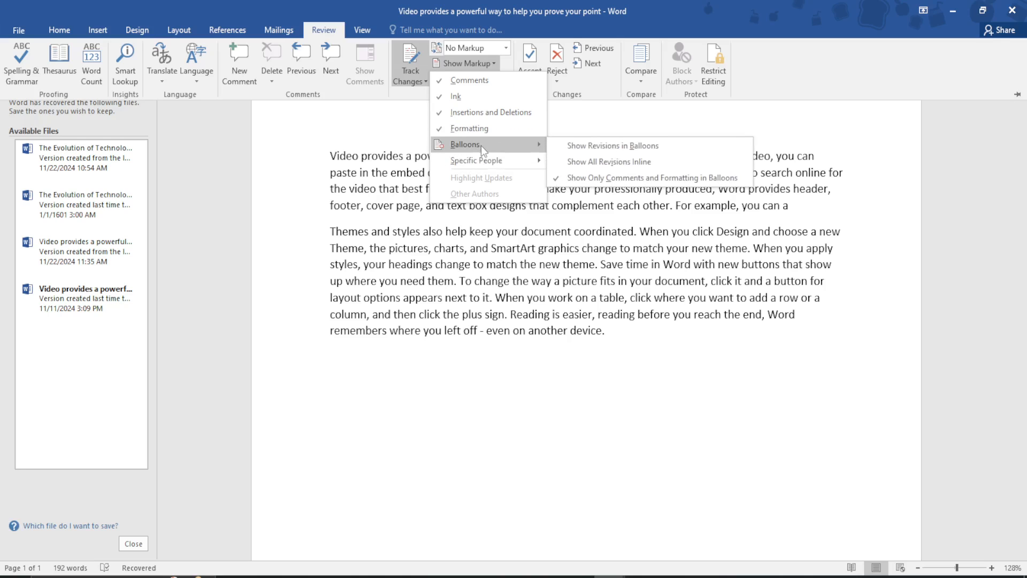
pyautogui.click(564, 145)
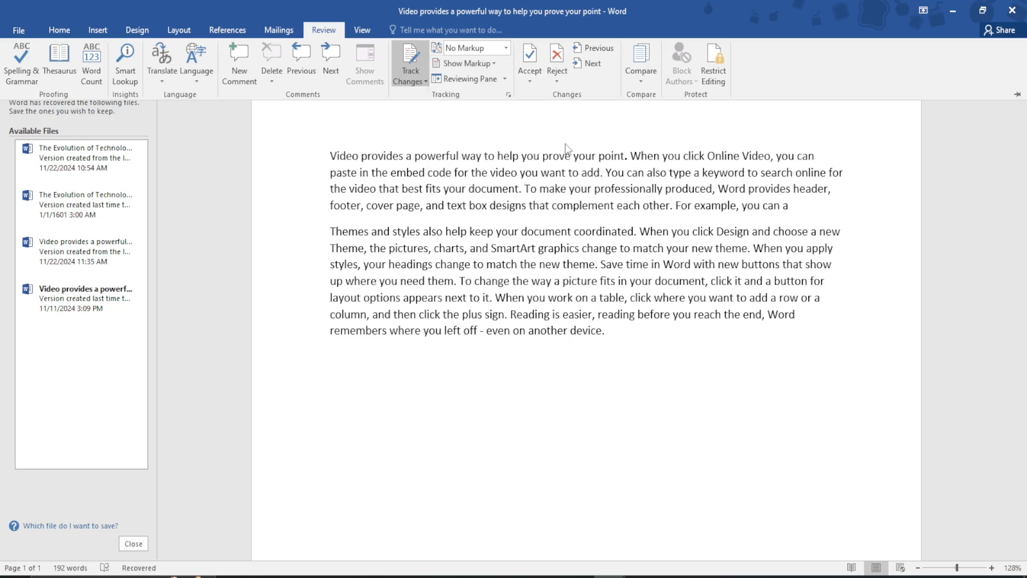
# Open the Reviewing Pane beside the document and check which specific people's markup is shown
pyautogui.click(498, 78)
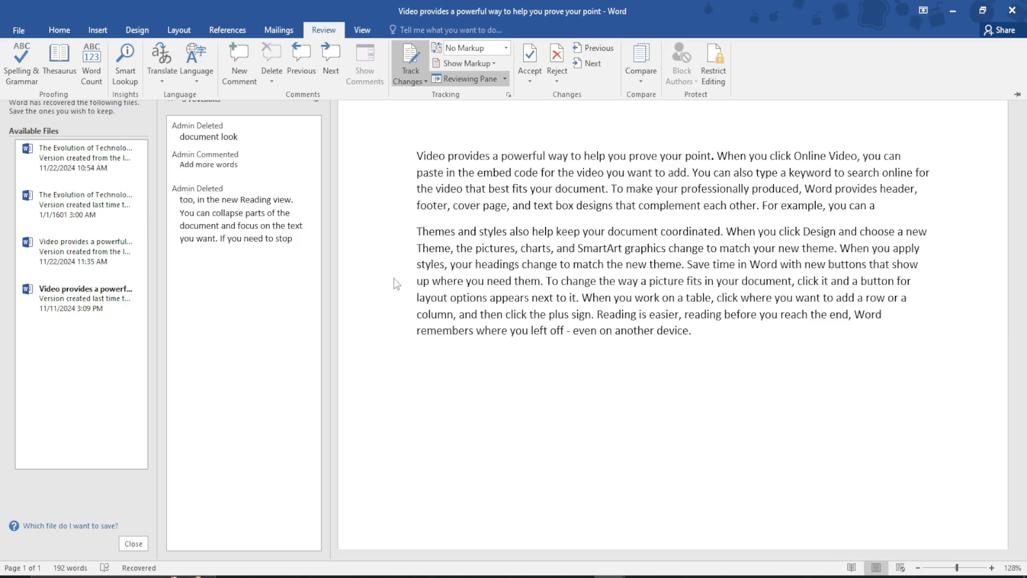
pyautogui.click(505, 80)
pyautogui.click(496, 63)
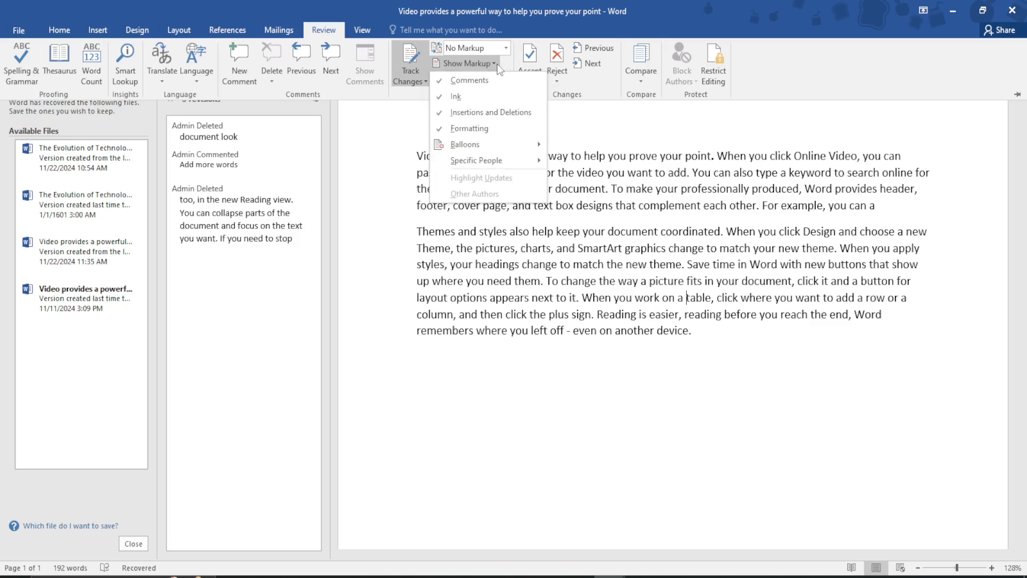
pyautogui.moveTo(509, 160)
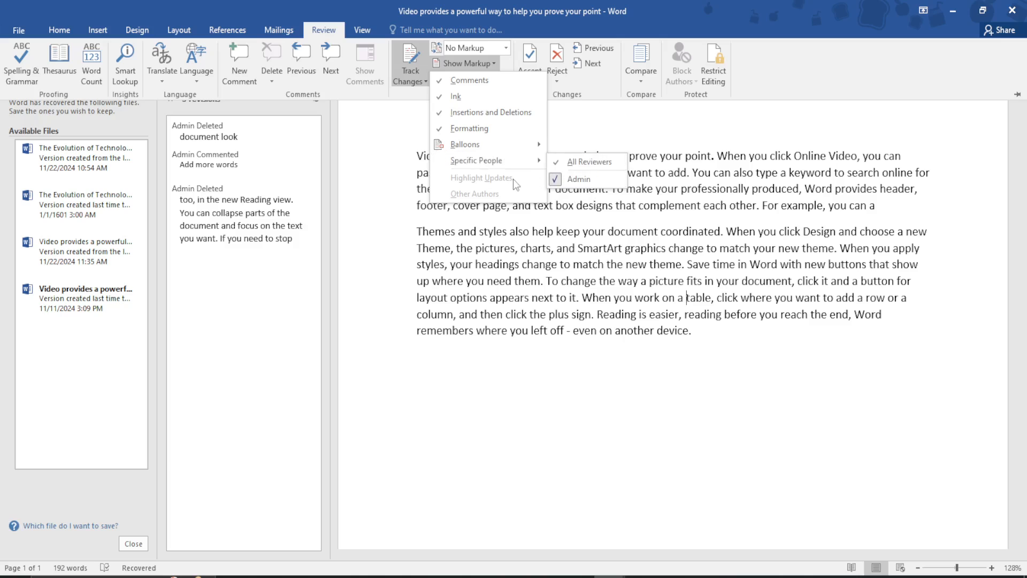
pyautogui.click(596, 125)
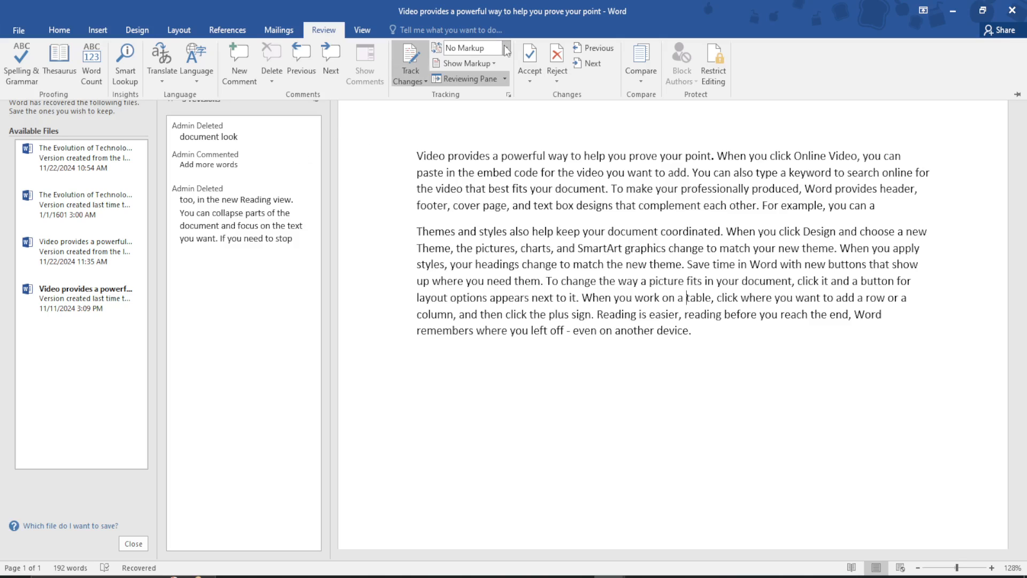
# Set the review display to All Markup and the balloons option to Show All Revisions Inline
pyautogui.click(481, 48)
pyautogui.click(486, 76)
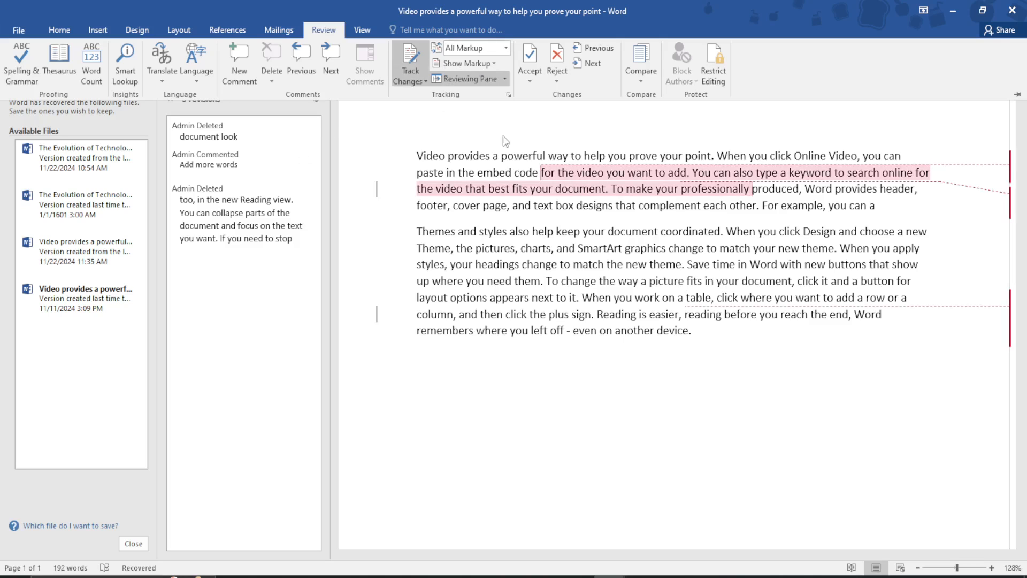
pyautogui.click(508, 81)
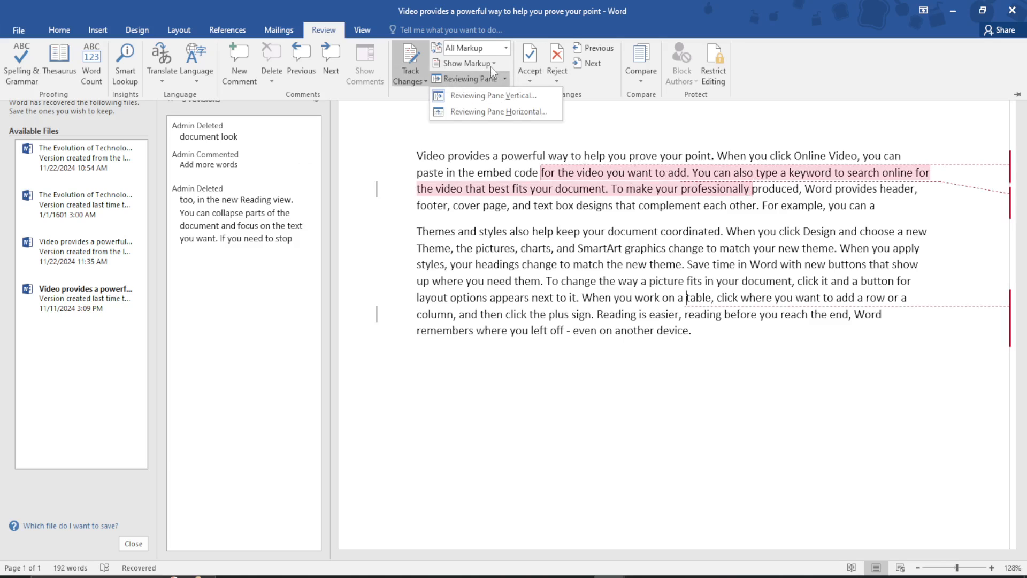
pyautogui.click(495, 64)
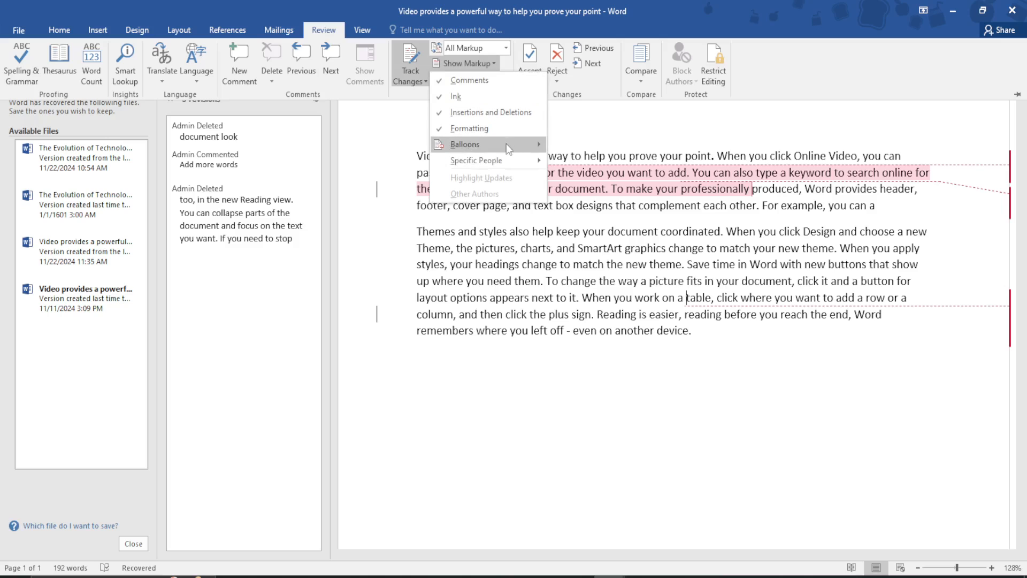
pyautogui.moveTo(516, 141)
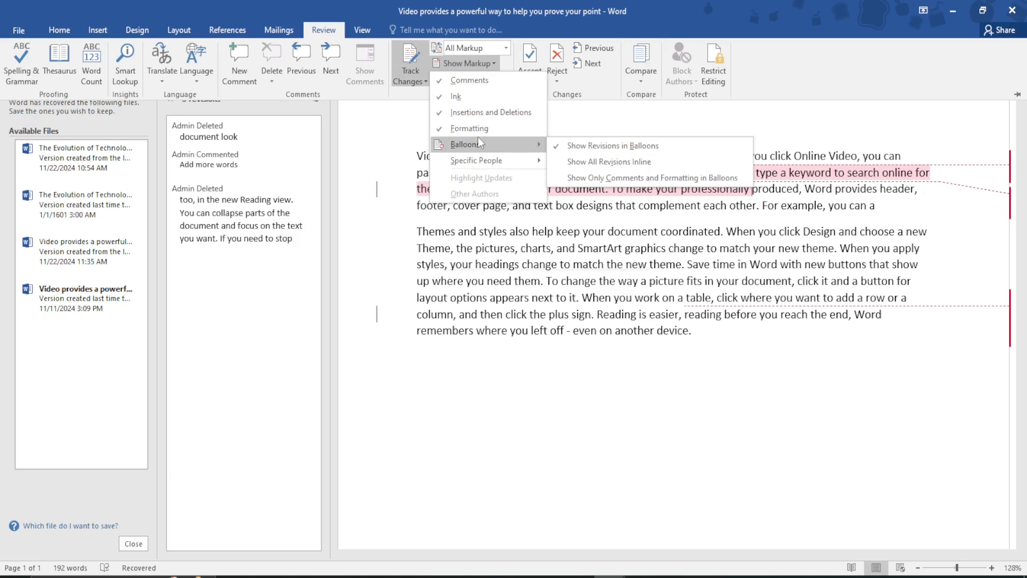
pyautogui.click(583, 162)
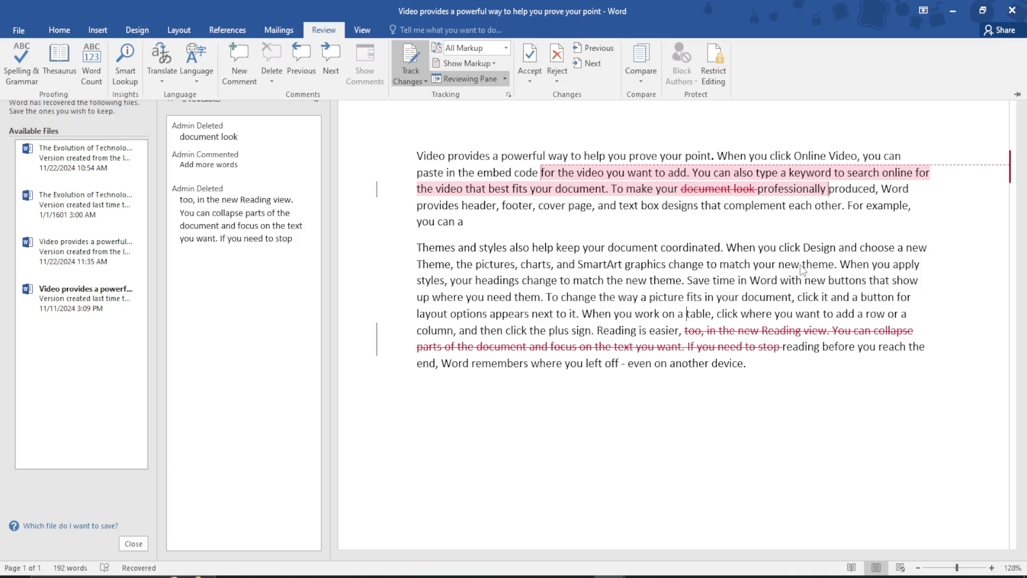
pyautogui.hotkey('ctrl', 'F1')
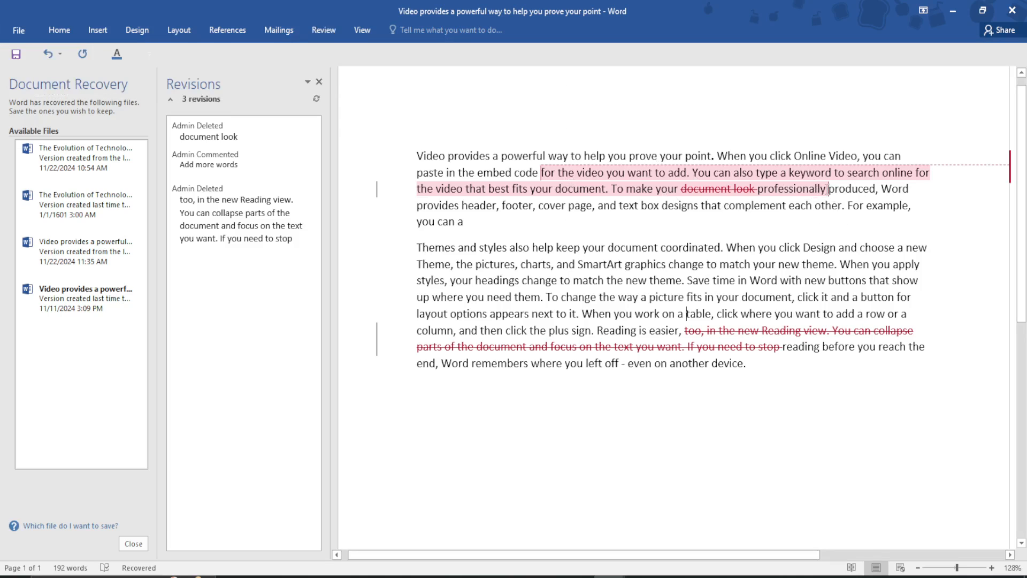
# Select the commented passage, review the accept and reject options, and reject all tracked changes in the document
pyautogui.moveTo(828, 188); pyautogui.dragTo(541, 173)
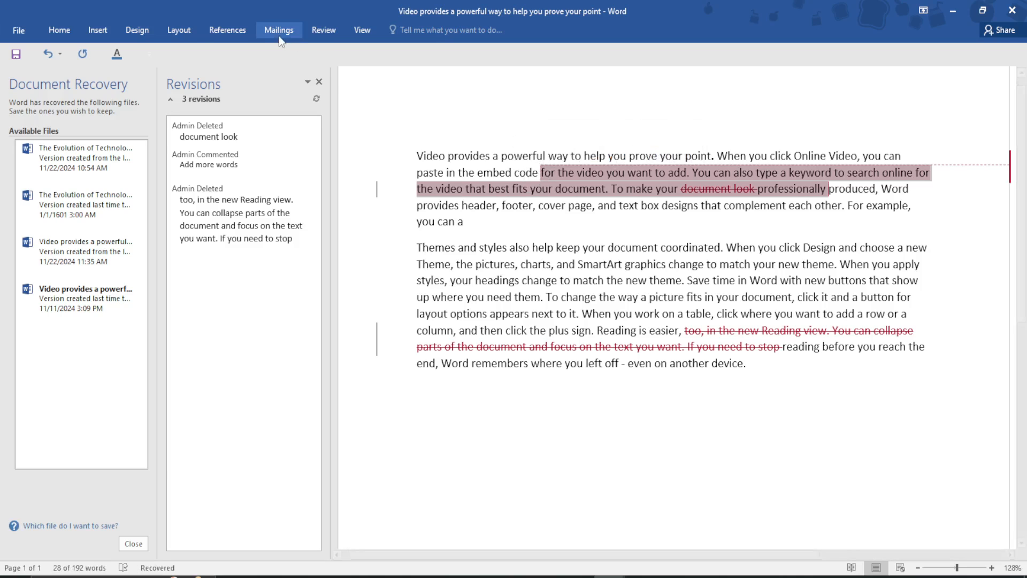
pyautogui.click(324, 30)
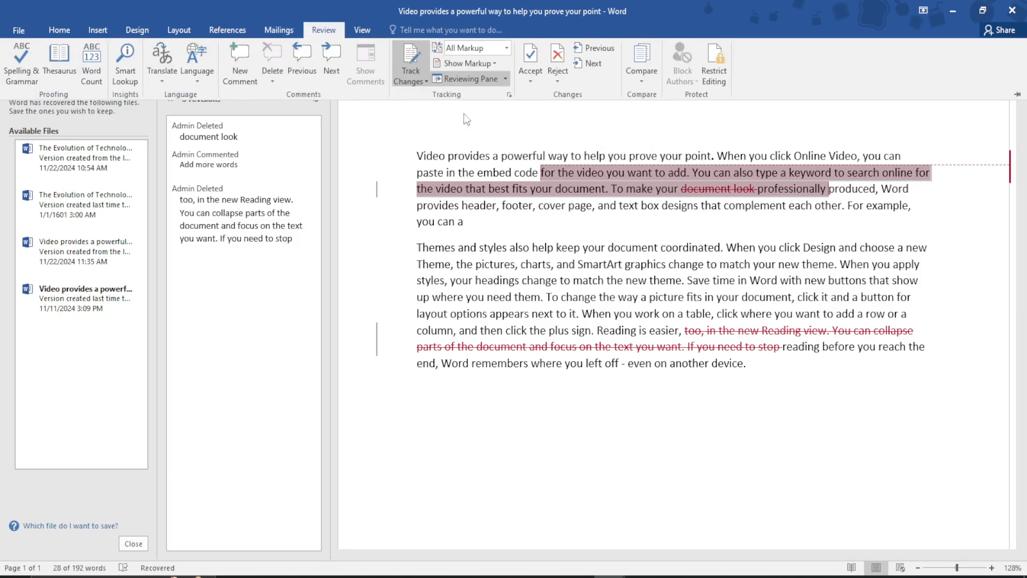
pyautogui.click(557, 81)
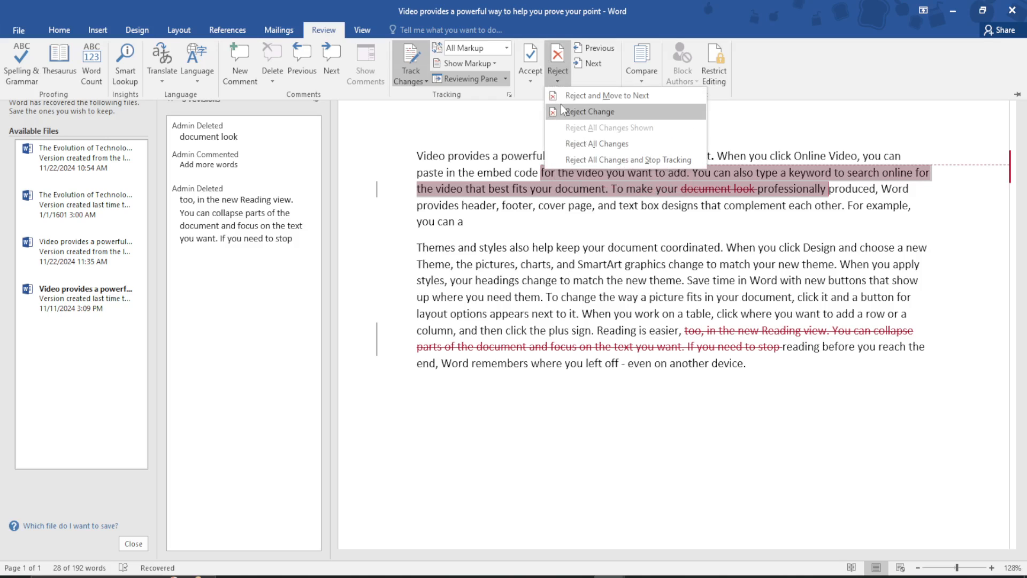
pyautogui.click(528, 71)
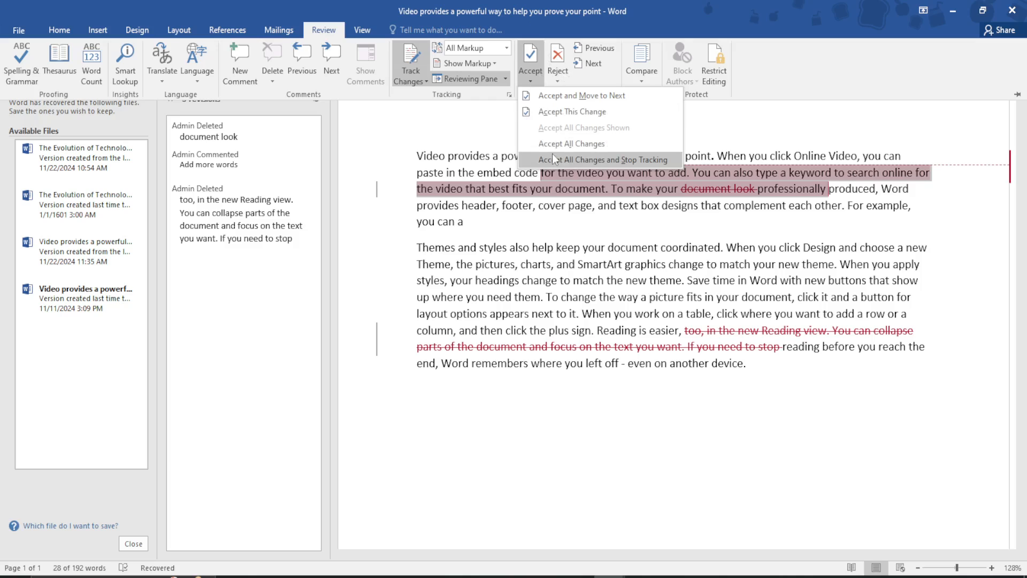
pyautogui.click(567, 66)
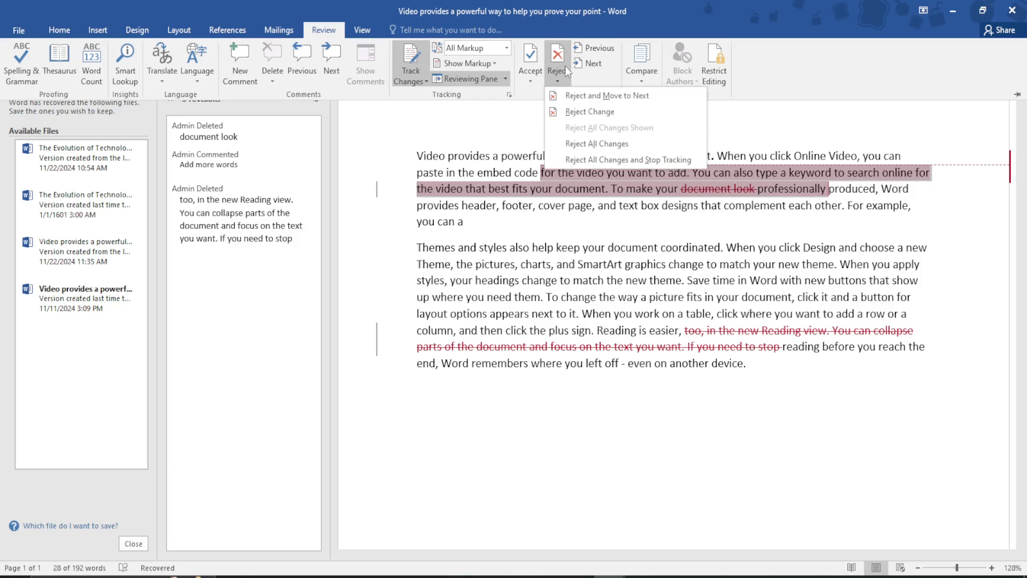
pyautogui.click(579, 143)
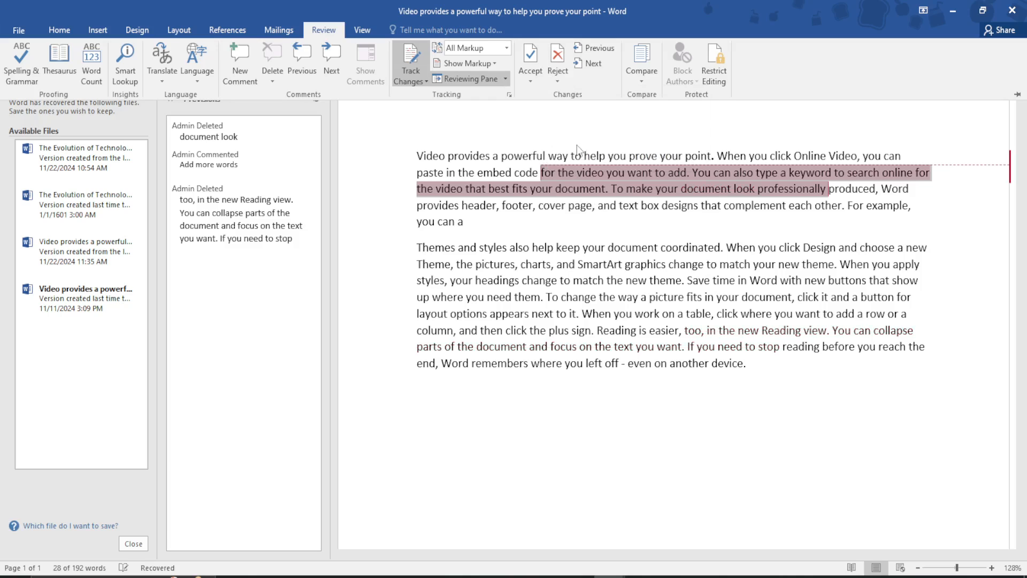
pyautogui.hotkey('ctrl', 'F1')
pyautogui.click(606, 223)
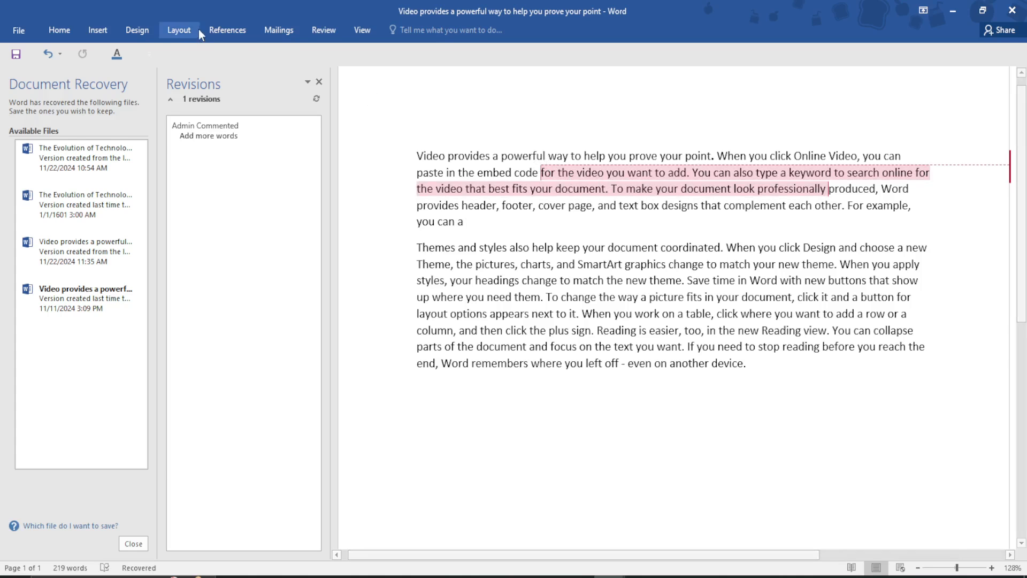
# Turn off Track Changes for the document
pyautogui.click(318, 29)
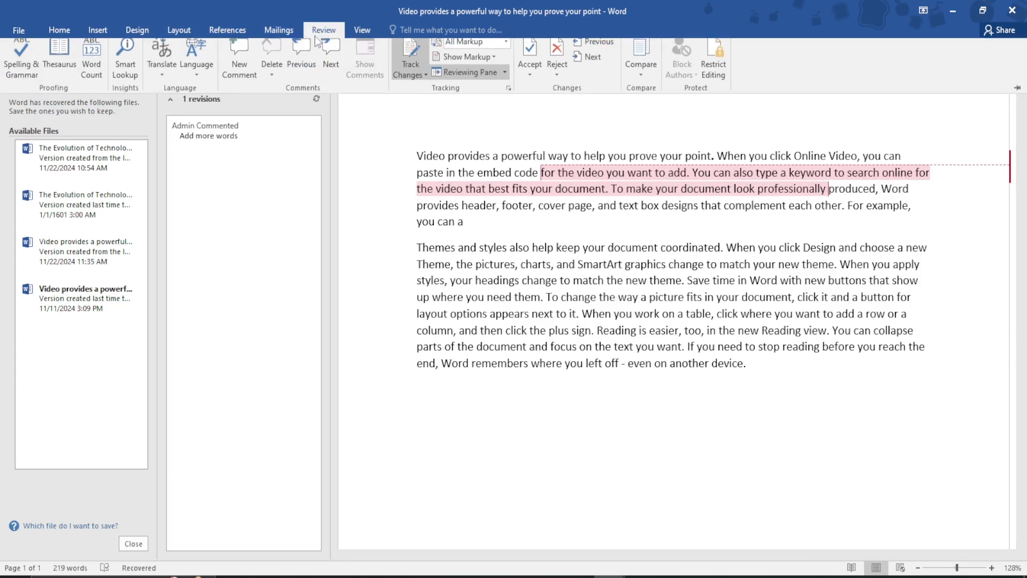
pyautogui.click(410, 78)
pyautogui.click(403, 93)
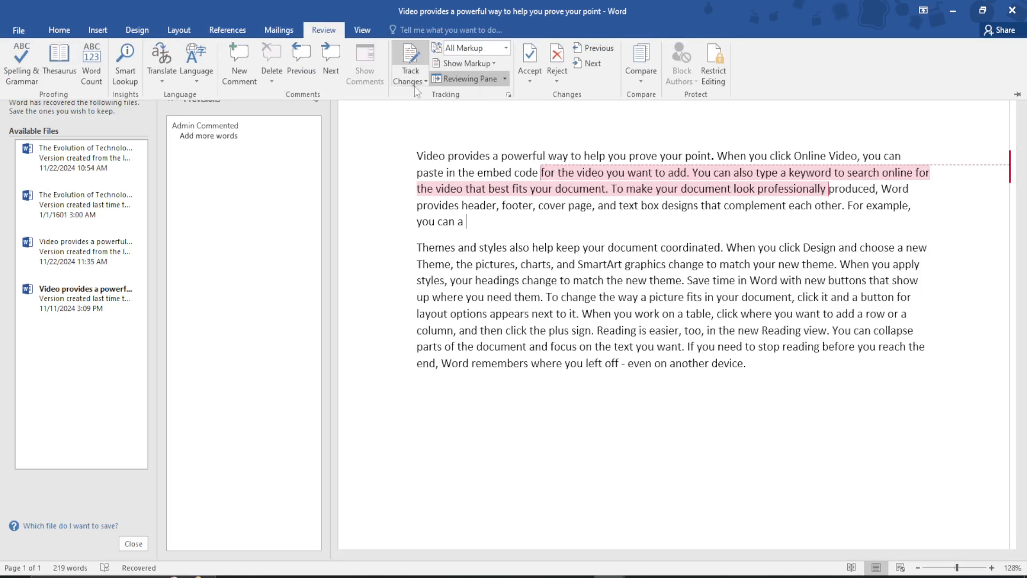